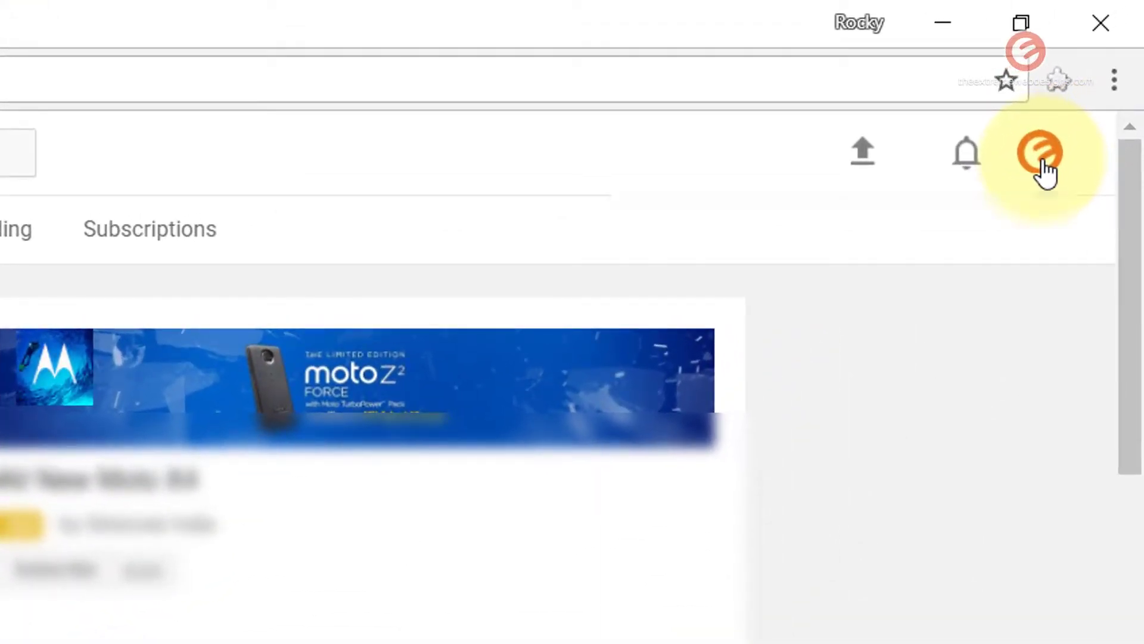
Go from the account menu to Creator Studio and open the channel's Community comments page
click(1043, 164)
click(835, 378)
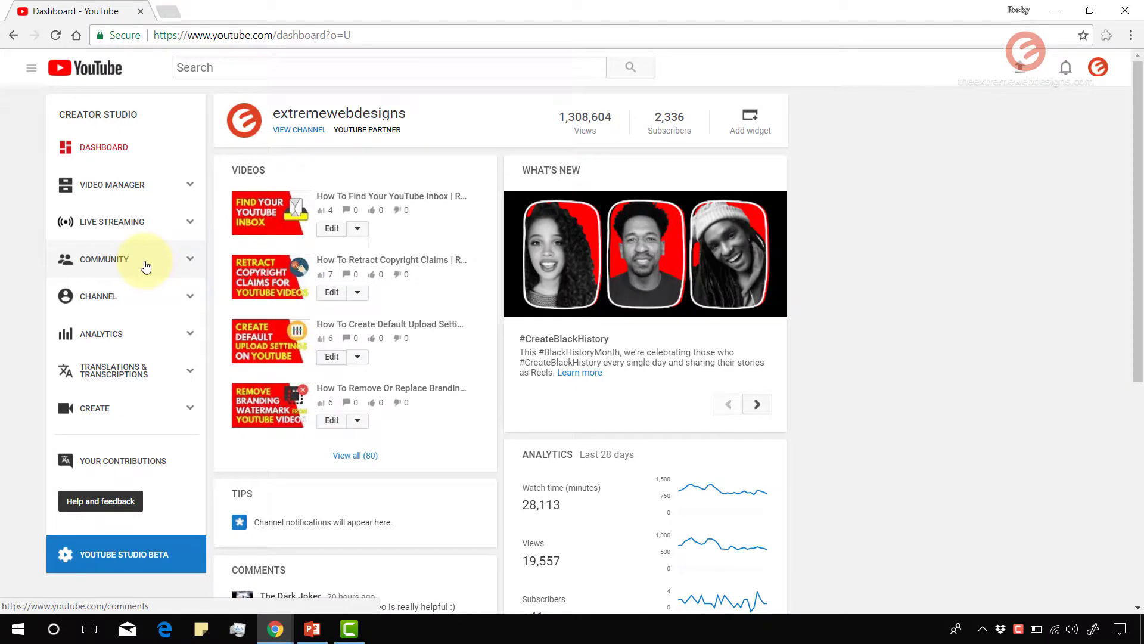
click(145, 266)
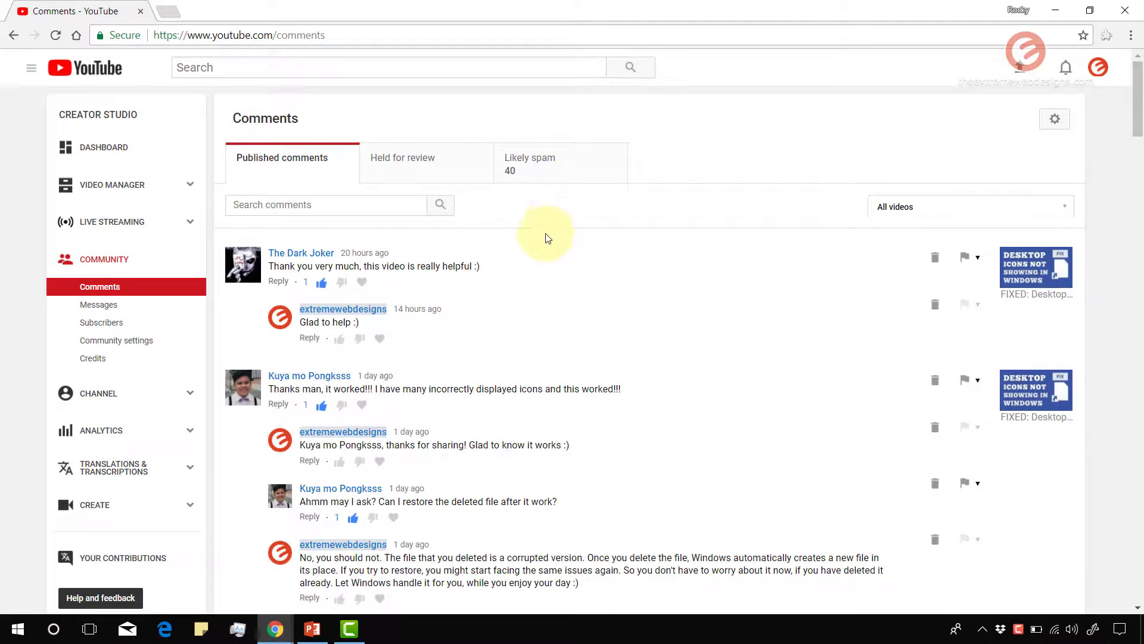
Scroll the published comments, load older ones with Show more, and return to the top of the list
scroll(547, 241, down, 10)
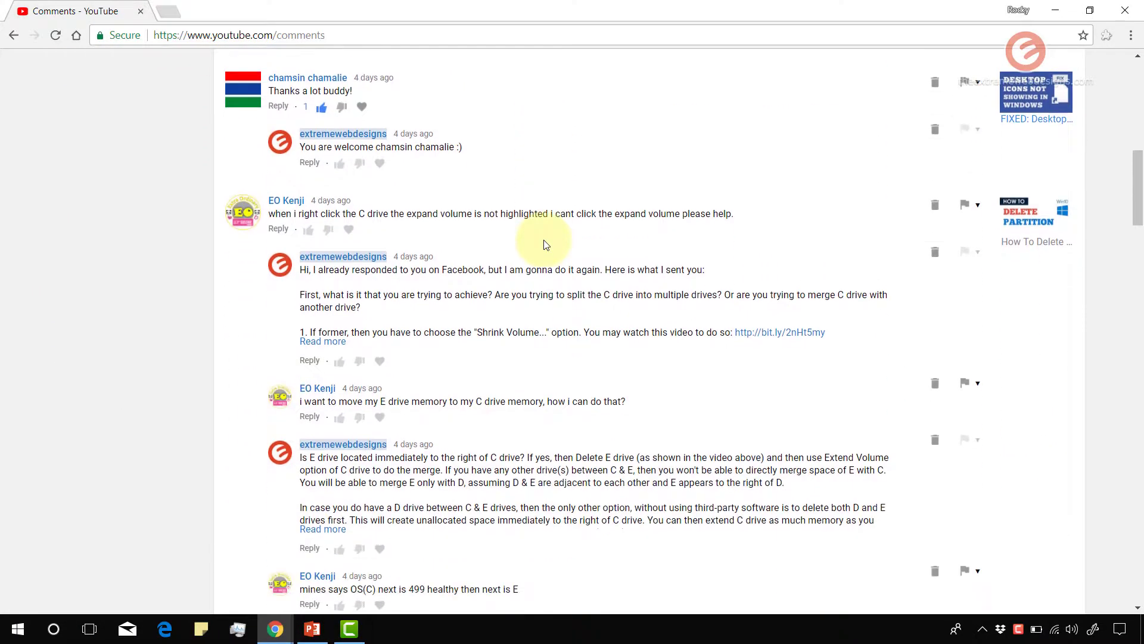
scroll(618, 178, down, 2)
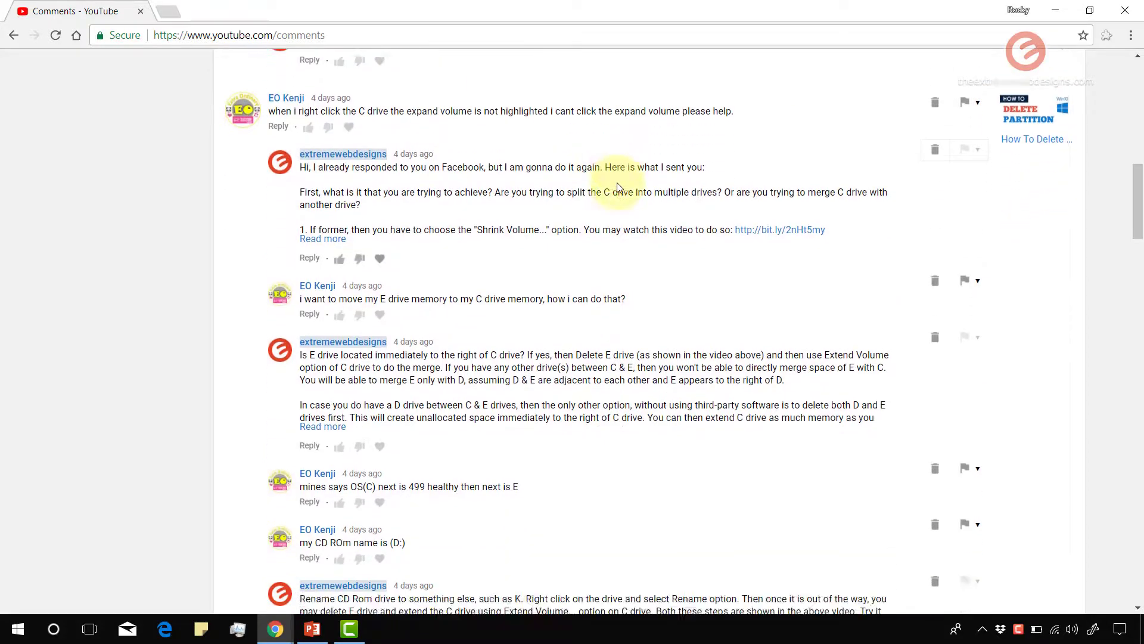
scroll(618, 183, up, 3)
scroll(618, 183, up, 15)
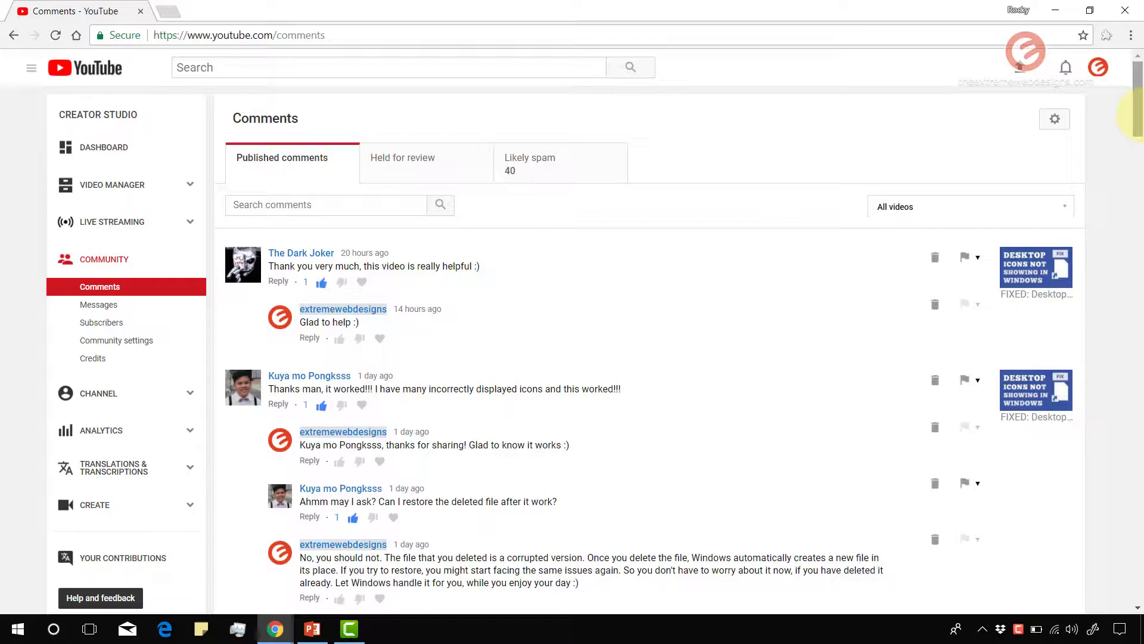
drag(1135, 114, 1139, 590)
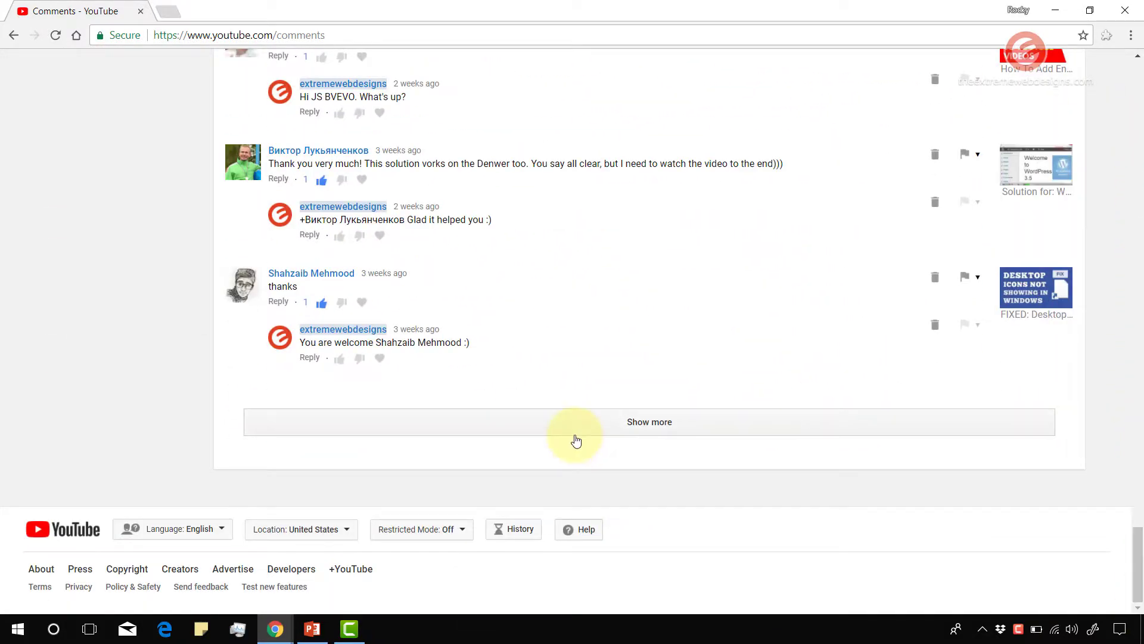
click(621, 432)
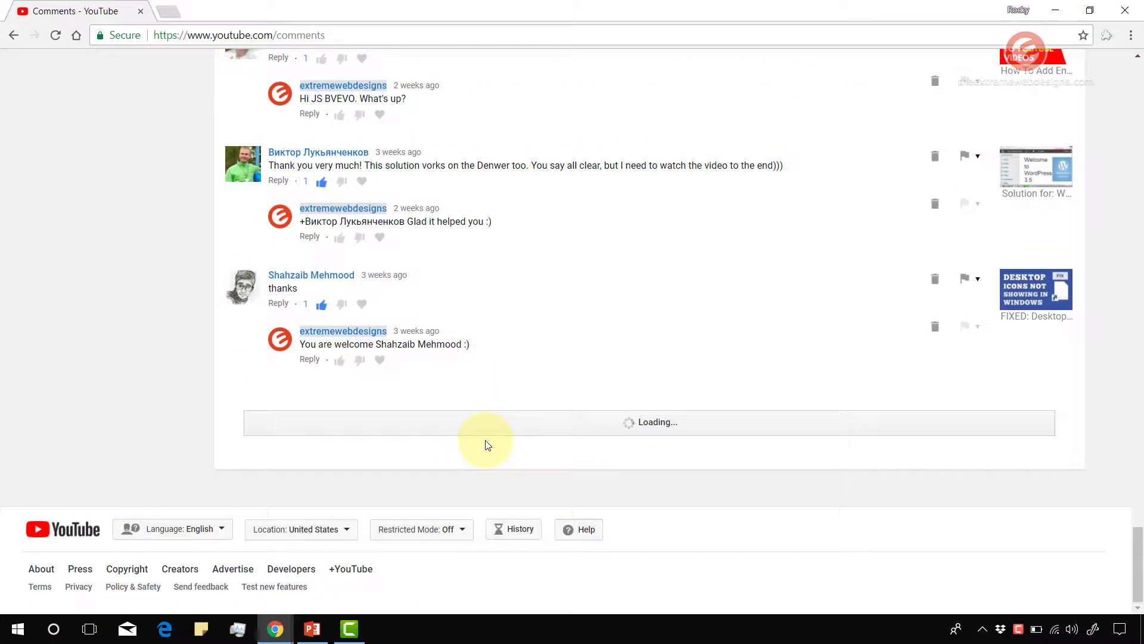
scroll(485, 442, down, 7)
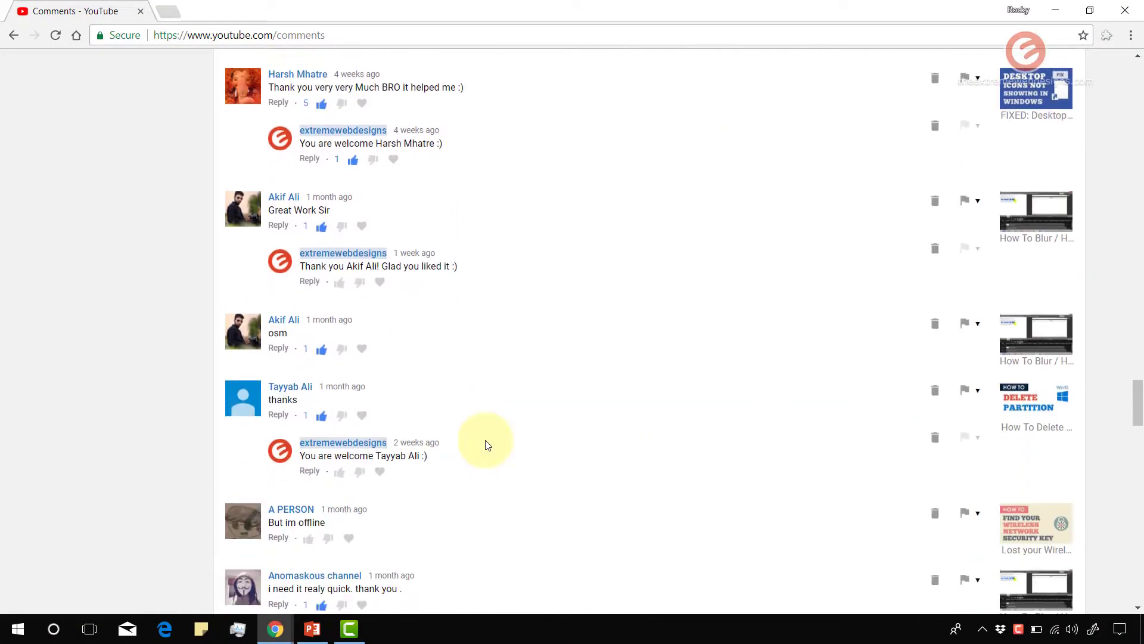
drag(1139, 417, 1138, 605)
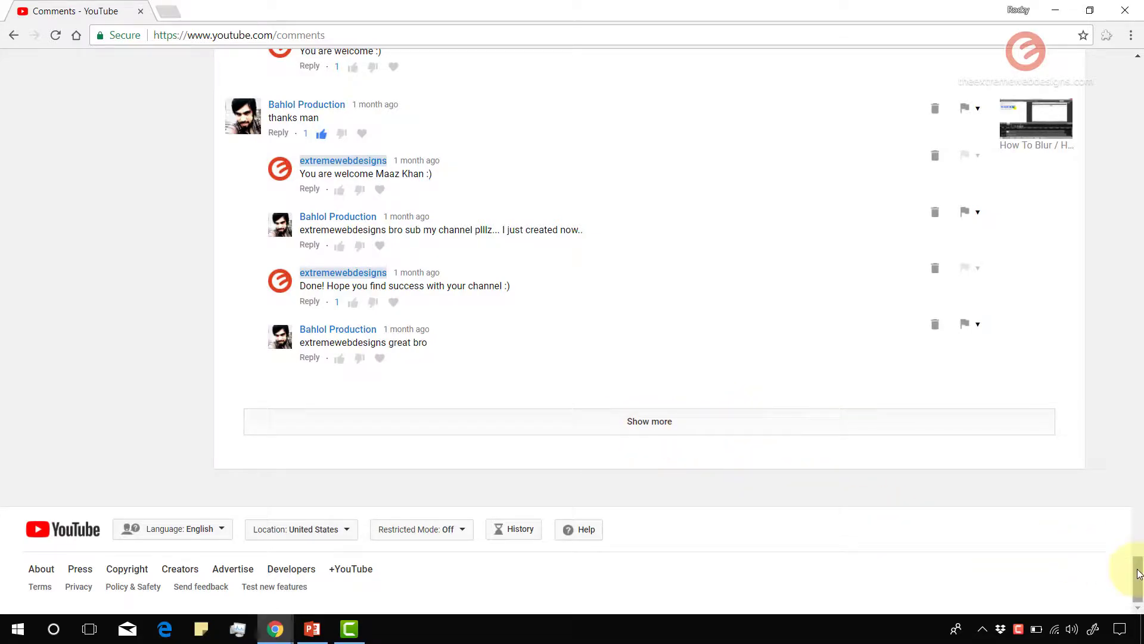
drag(1139, 574, 1127, 56)
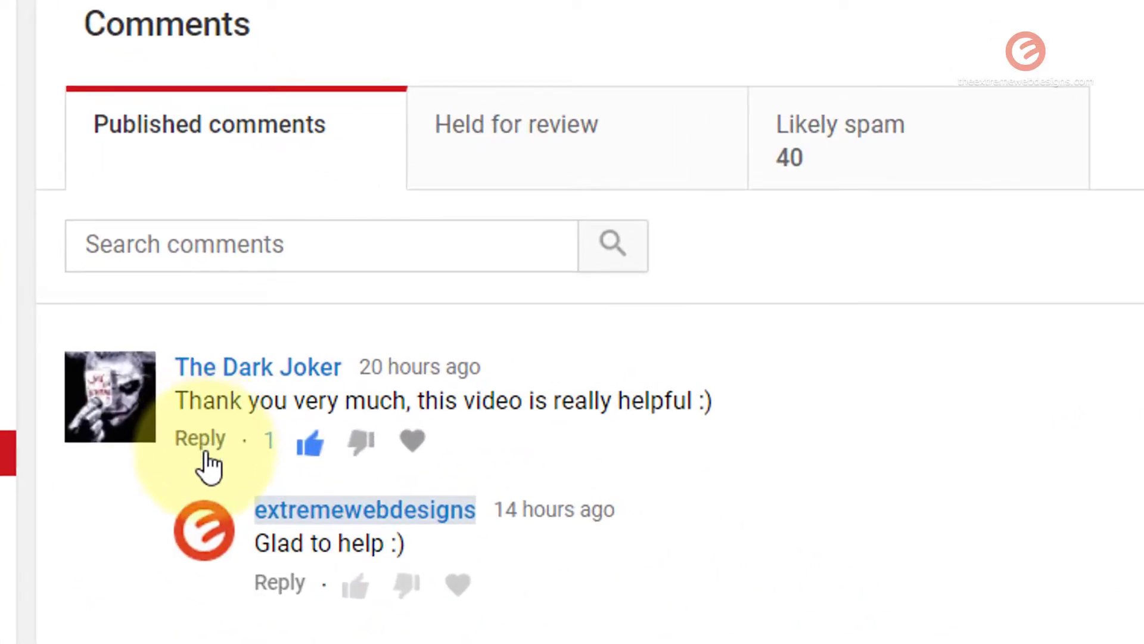
click(204, 451)
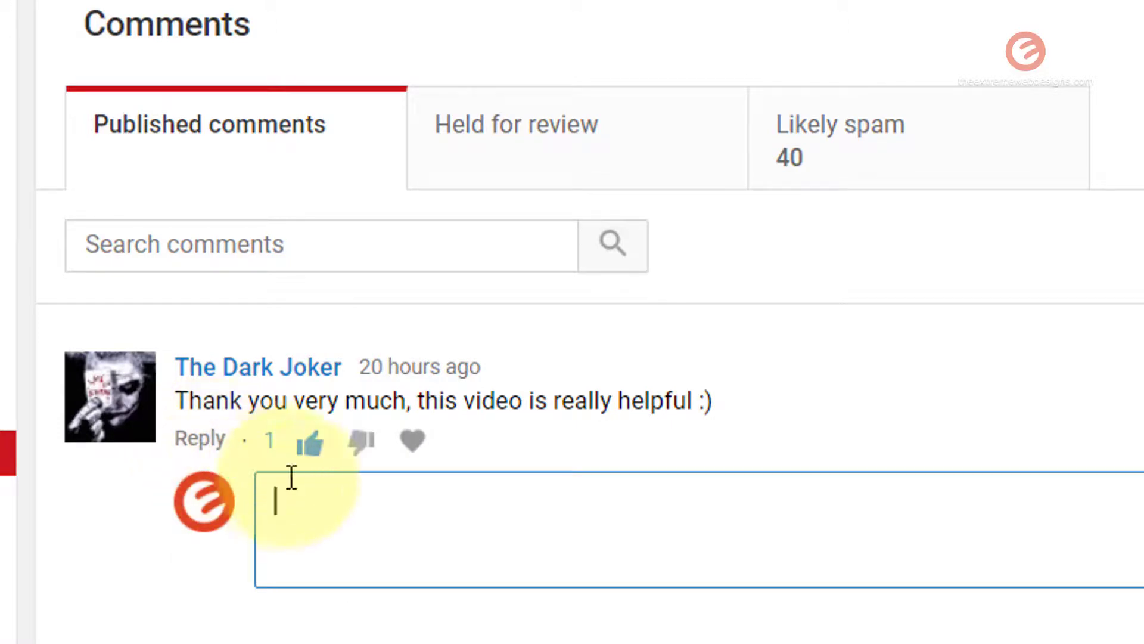
text(Thank yo)
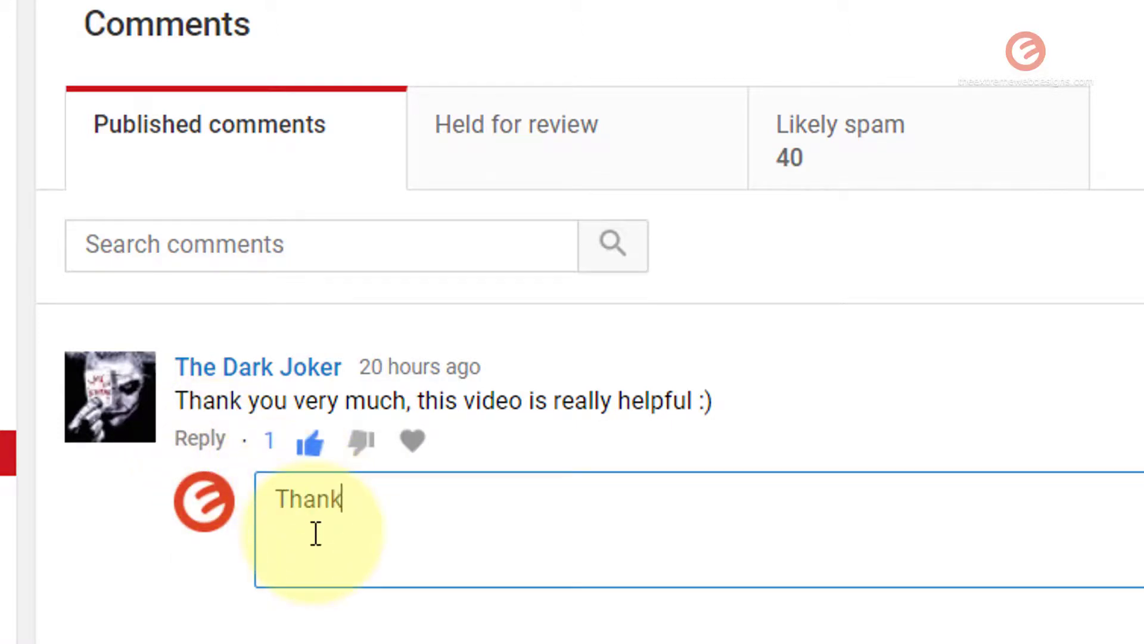
text(u!)
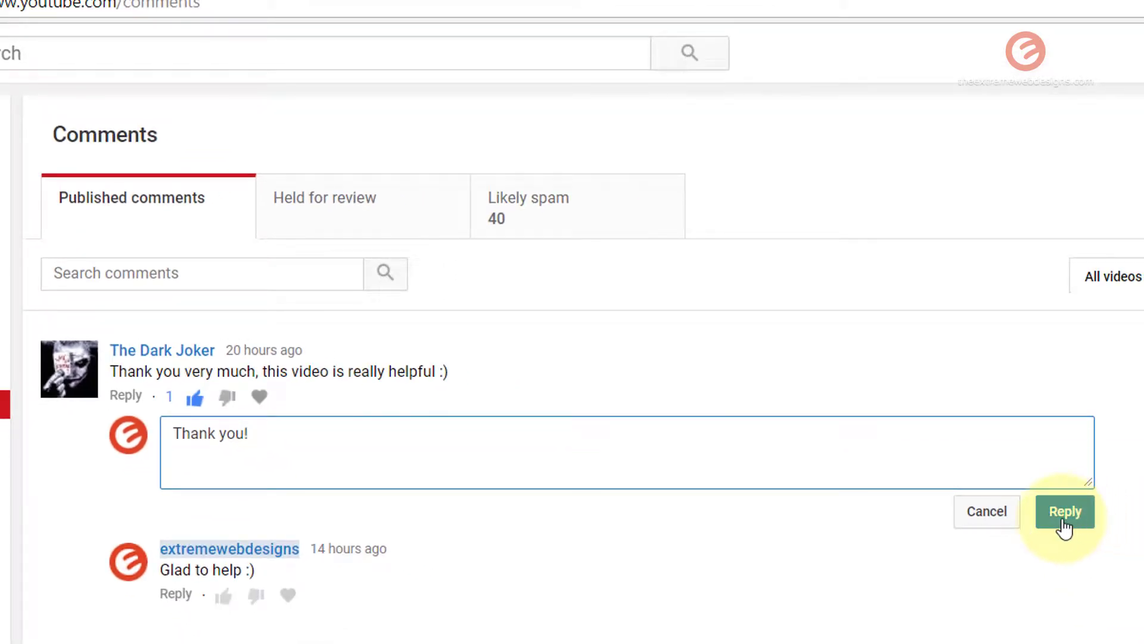
click(1003, 529)
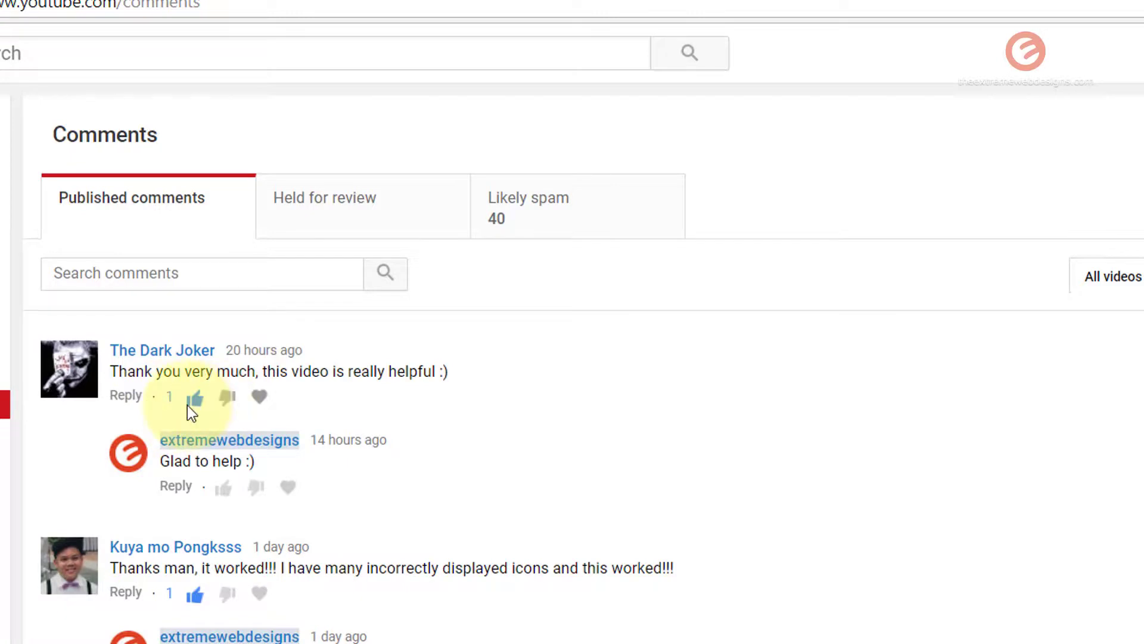
Heart the first comment calling the video really helpful, then review and close its moderation options
click(259, 398)
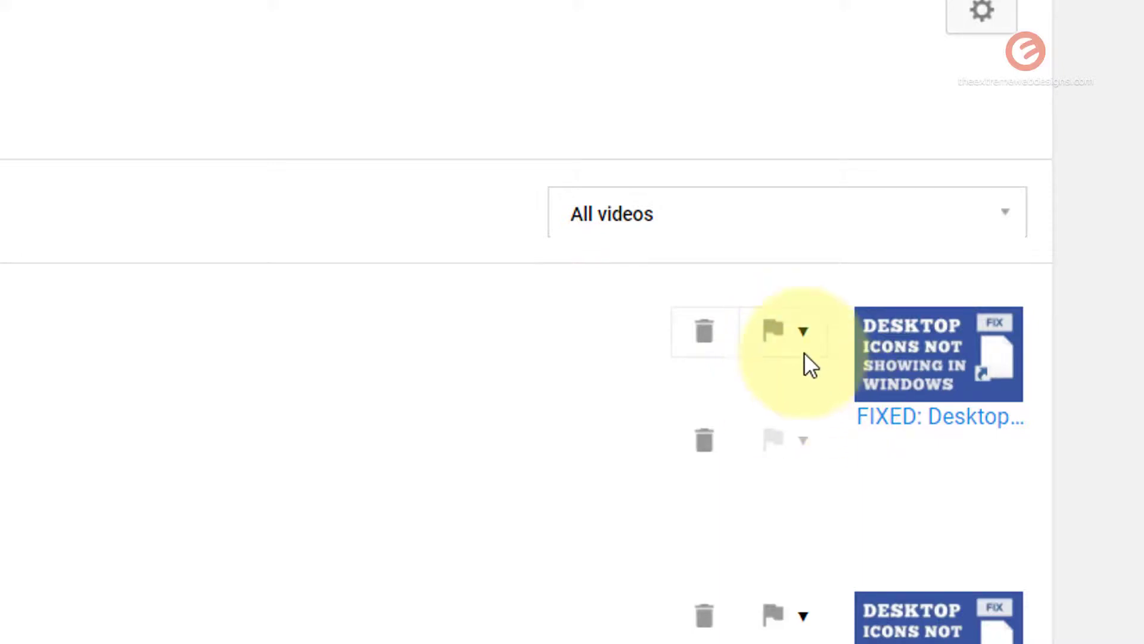
click(782, 327)
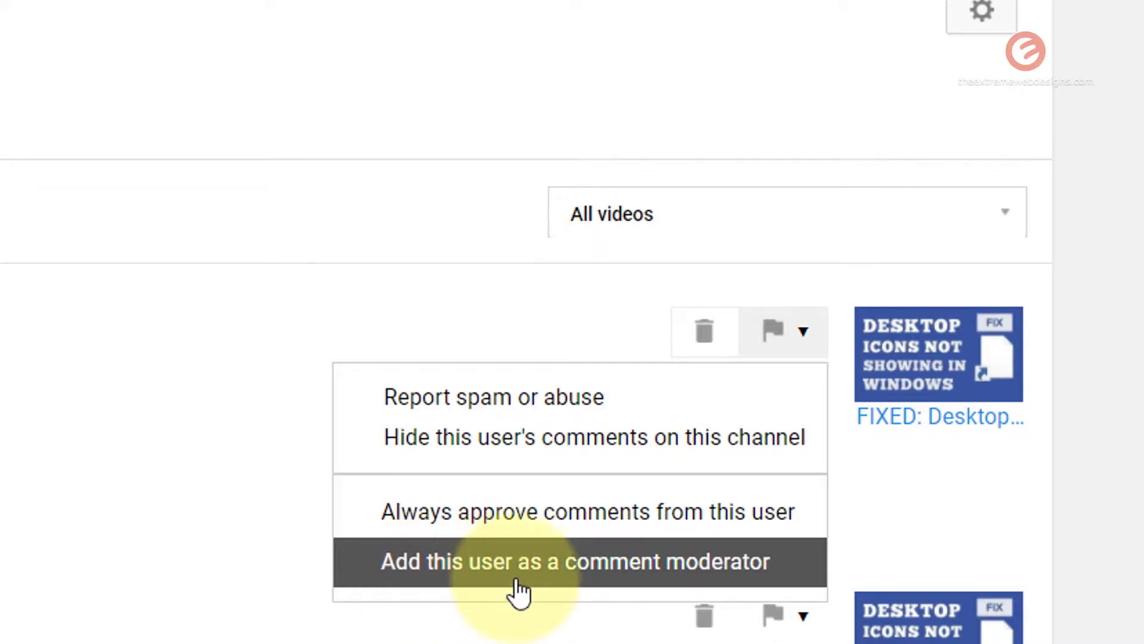
click(568, 577)
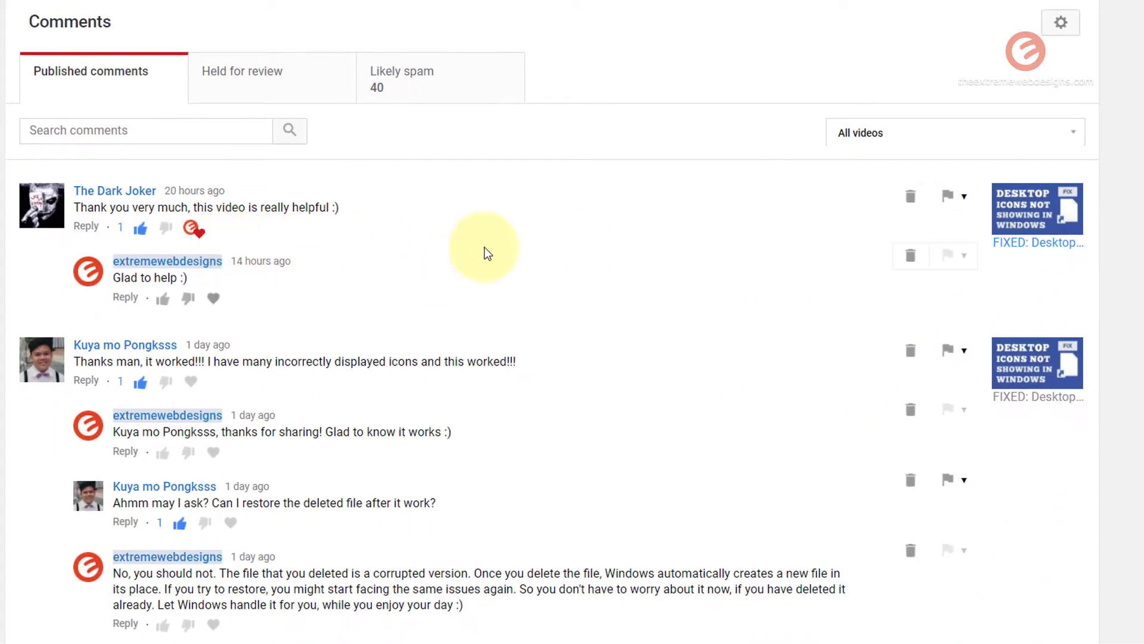
Search the published comments for the term 'icons'
scroll(674, 295, down, 8)
scroll(684, 296, down, 3)
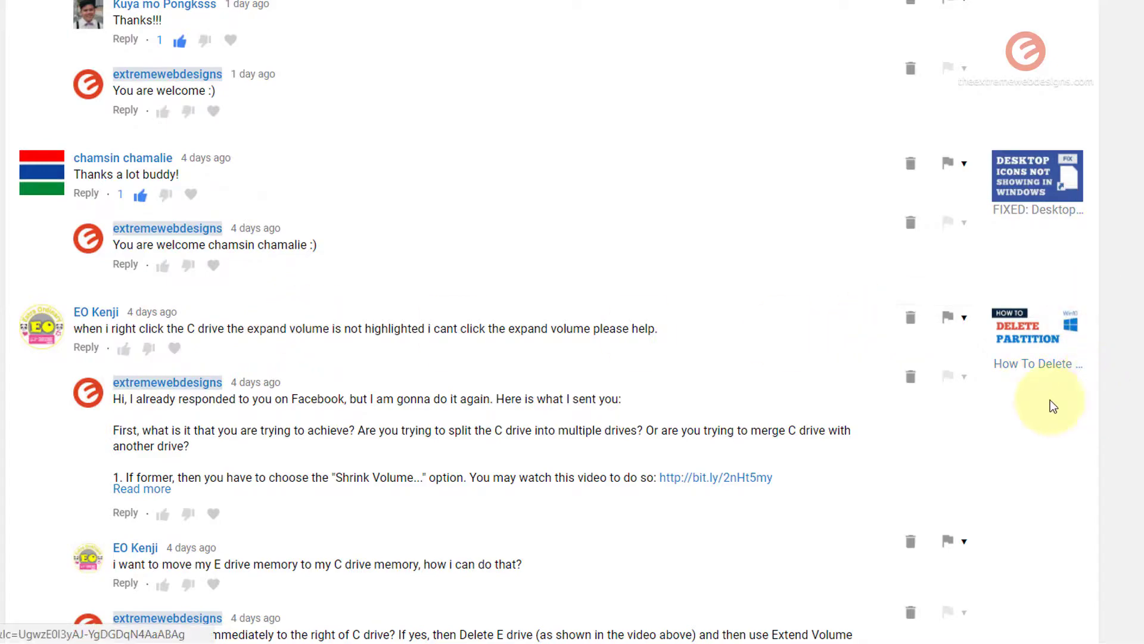
scroll(969, 316, down, 9)
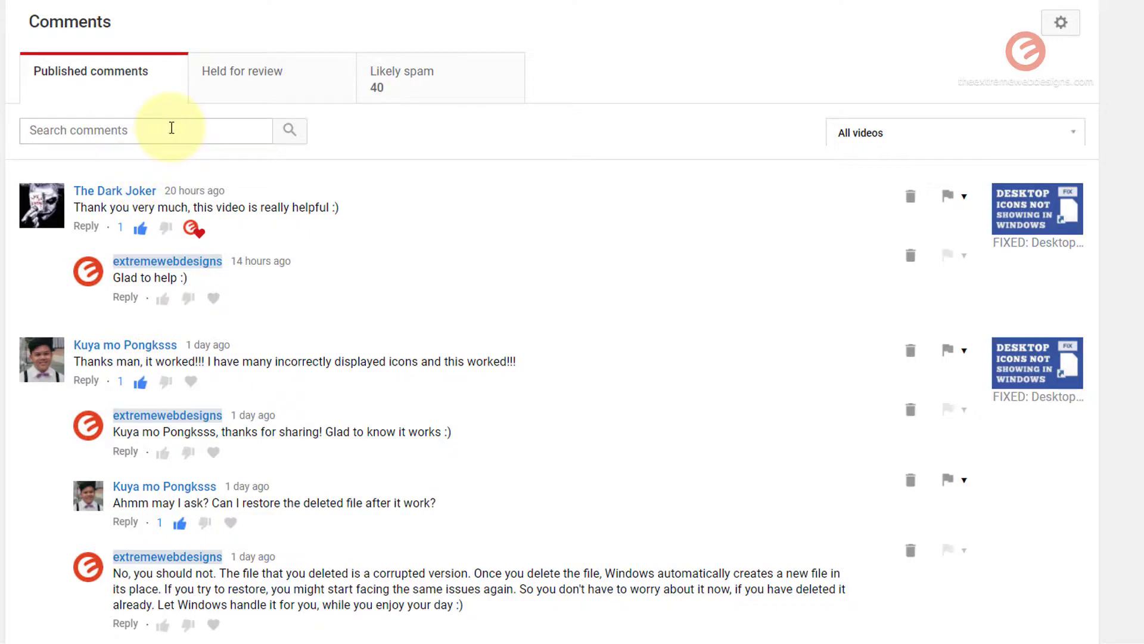
click(189, 149)
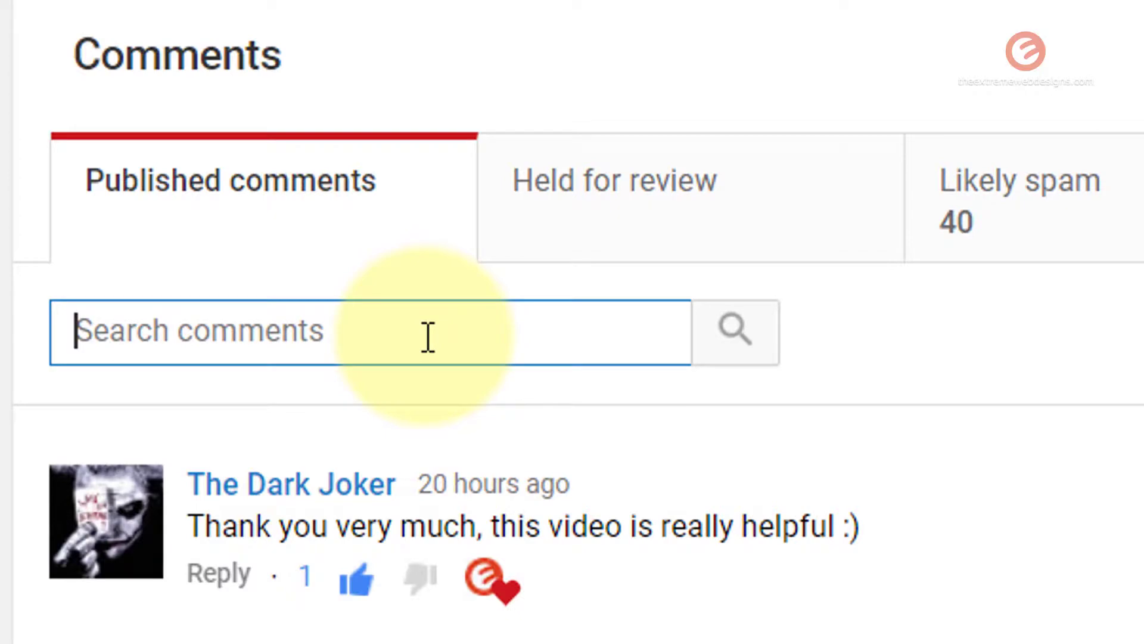
text(i)
key(BackSpace)
text(icons)
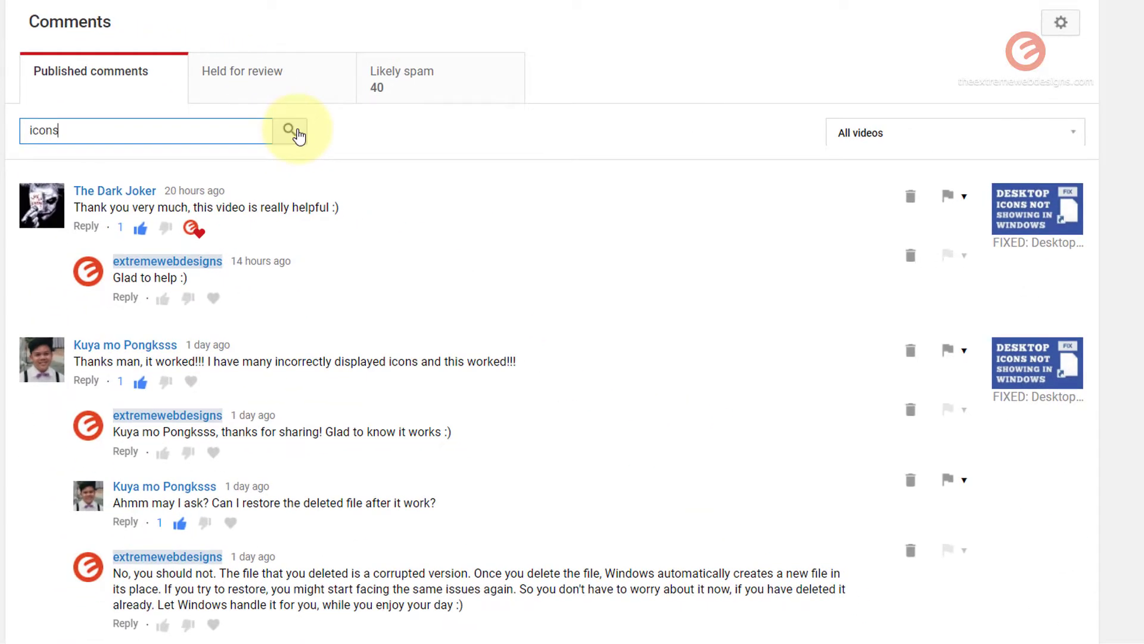
click(292, 132)
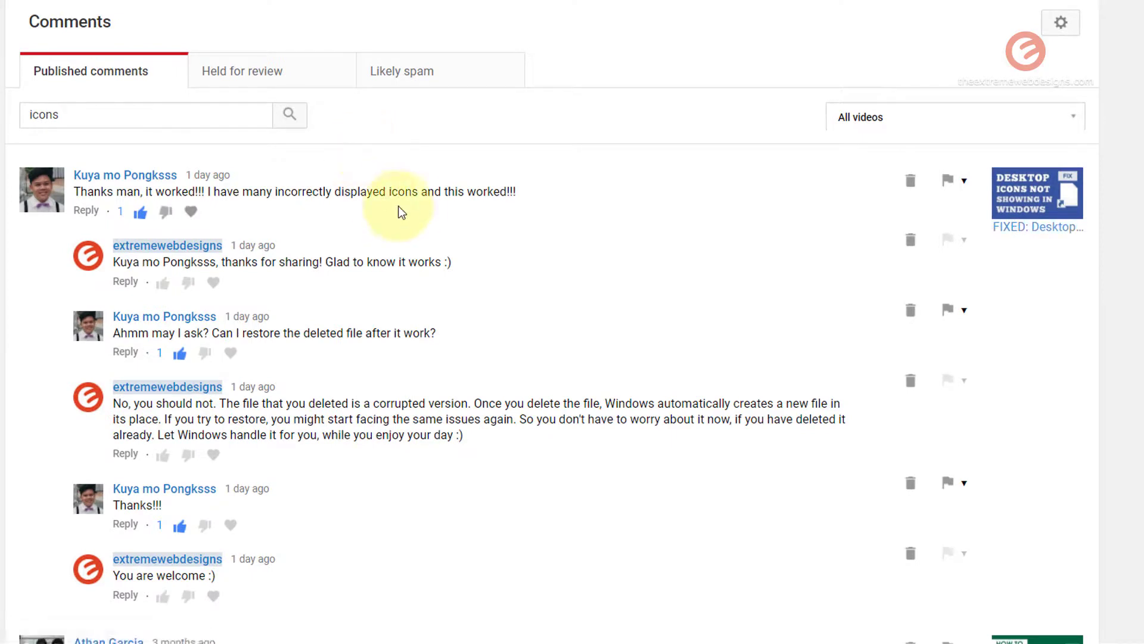
Highlight the word 'icons' in the first result and in another matching comment further down
drag(389, 192, 410, 196)
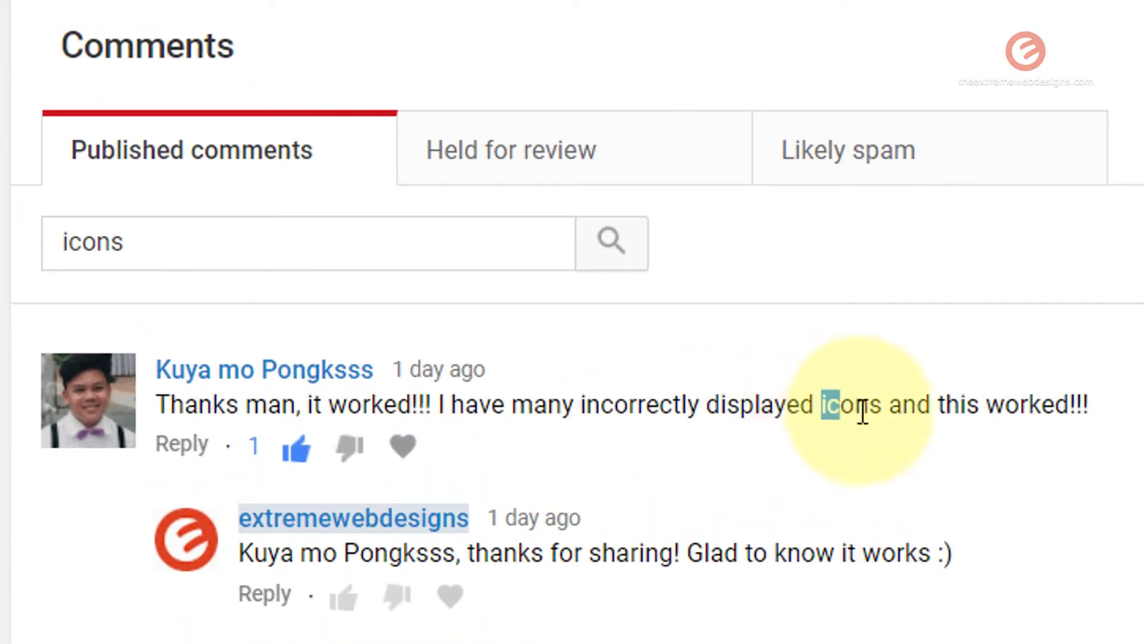
mouse_move(863, 411)
mouse_down()
mouse_move(894, 417)
mouse_move(882, 417)
mouse_up()
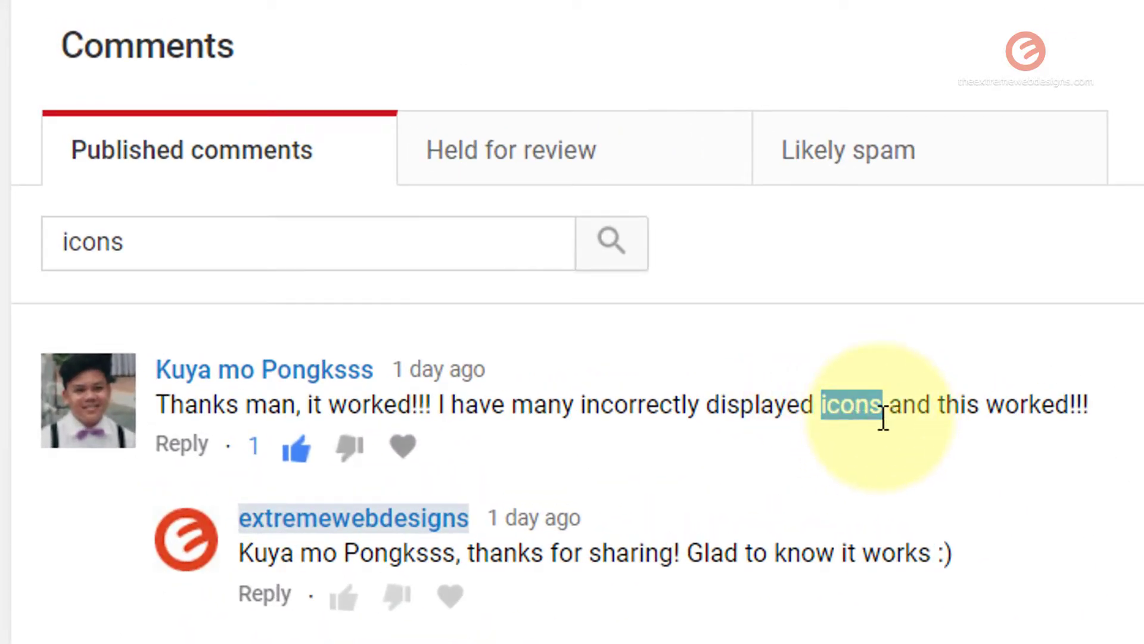
scroll(1102, 639, down, 3)
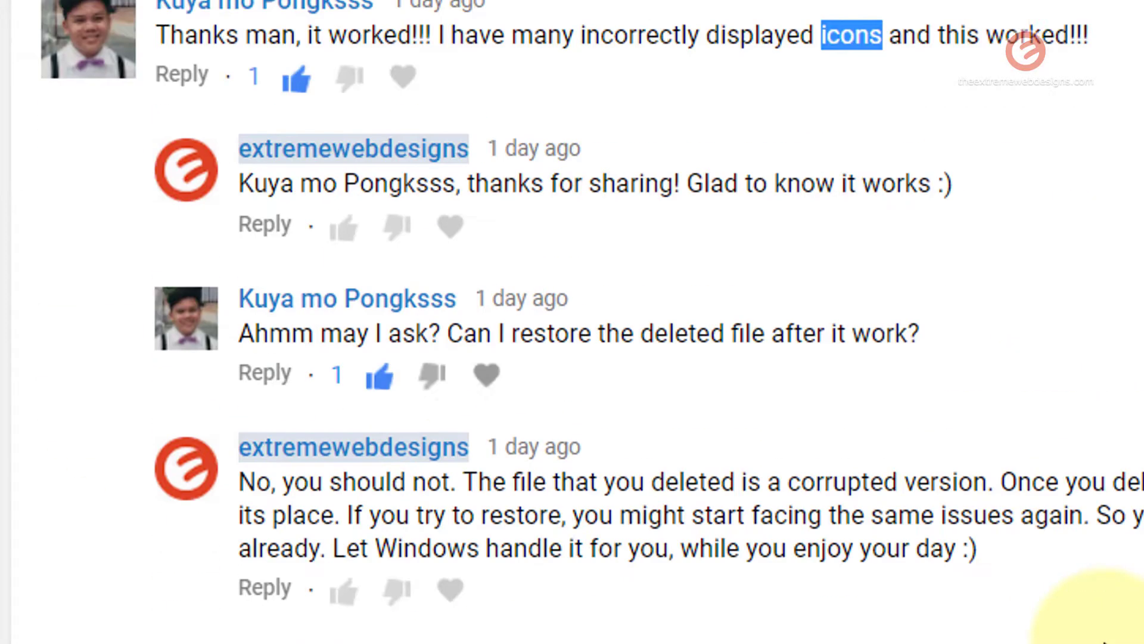
scroll(1102, 639, down, 10)
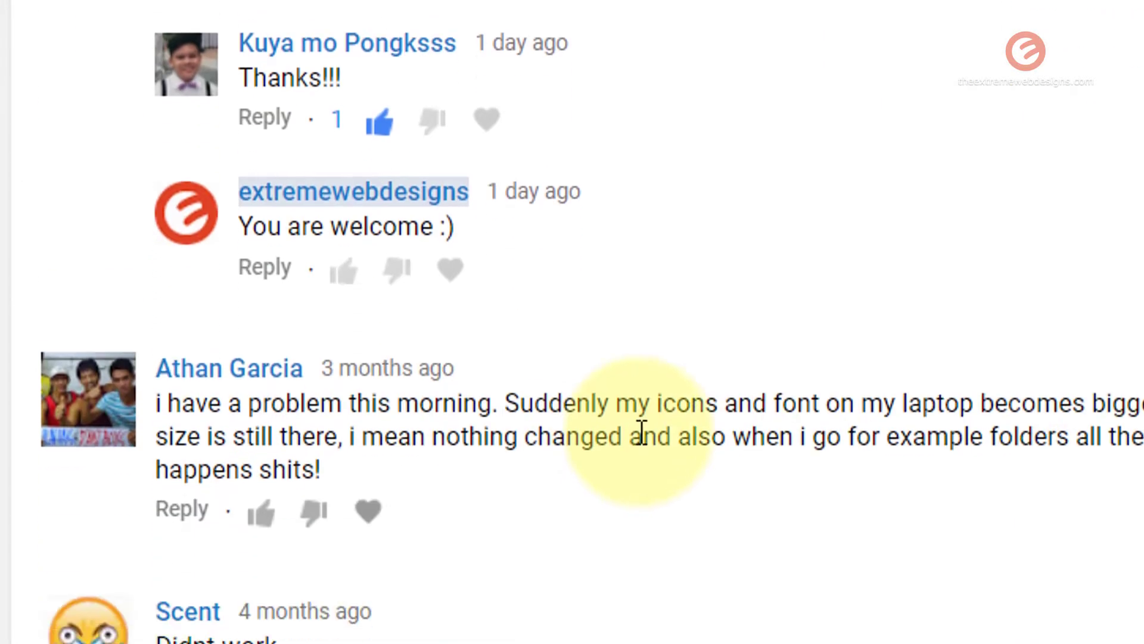
scroll(642, 430, down, 1)
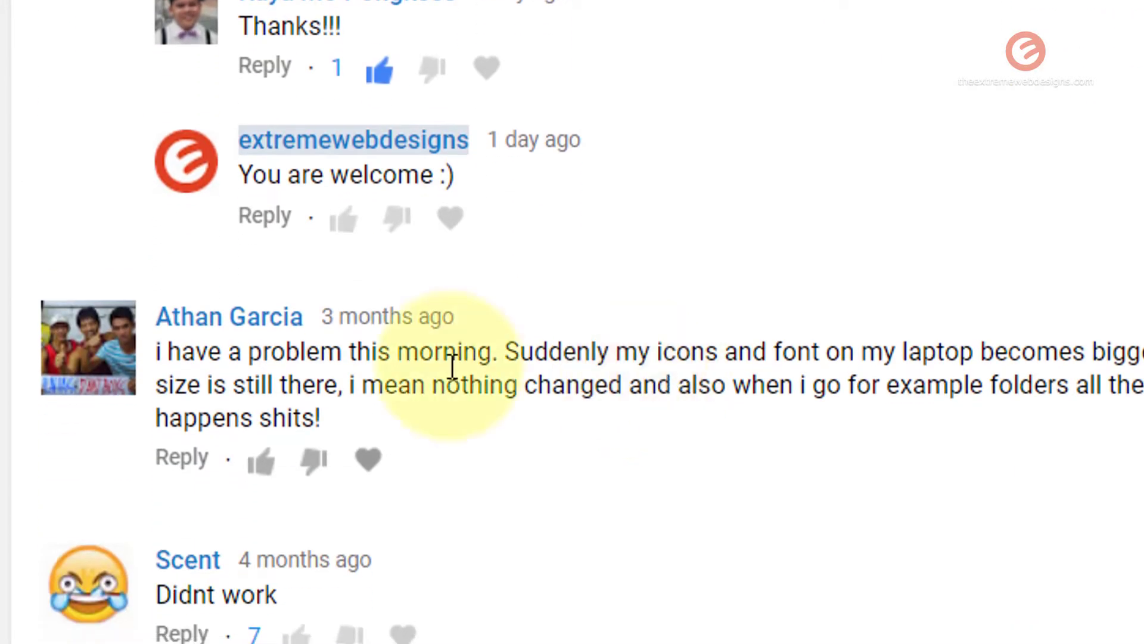
double_click(683, 356)
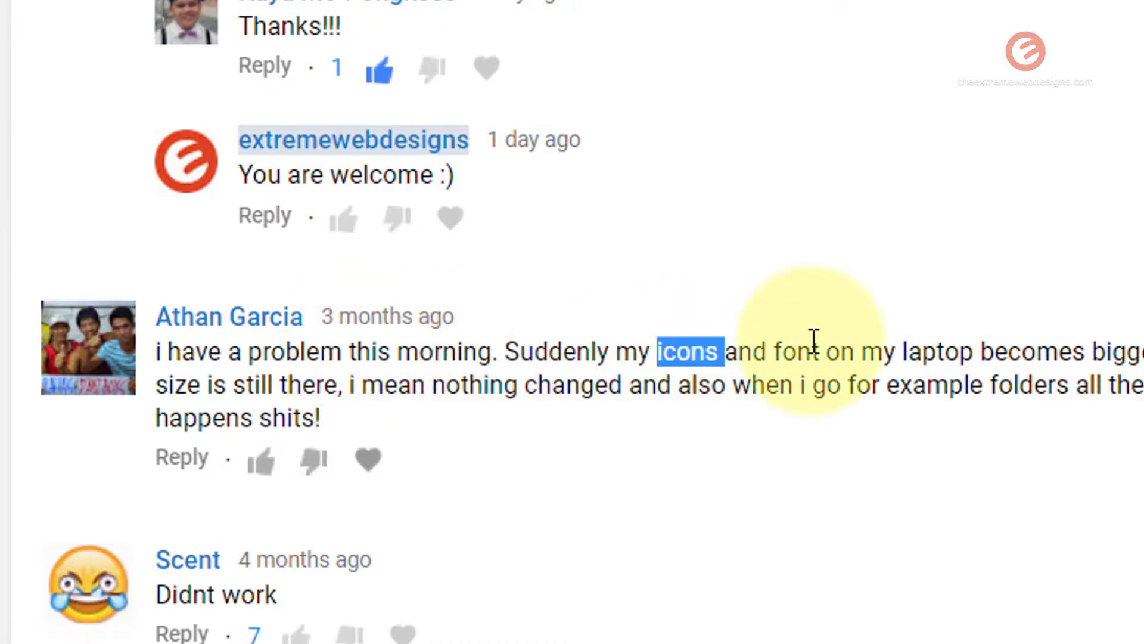
scroll(790, 352, up, 7)
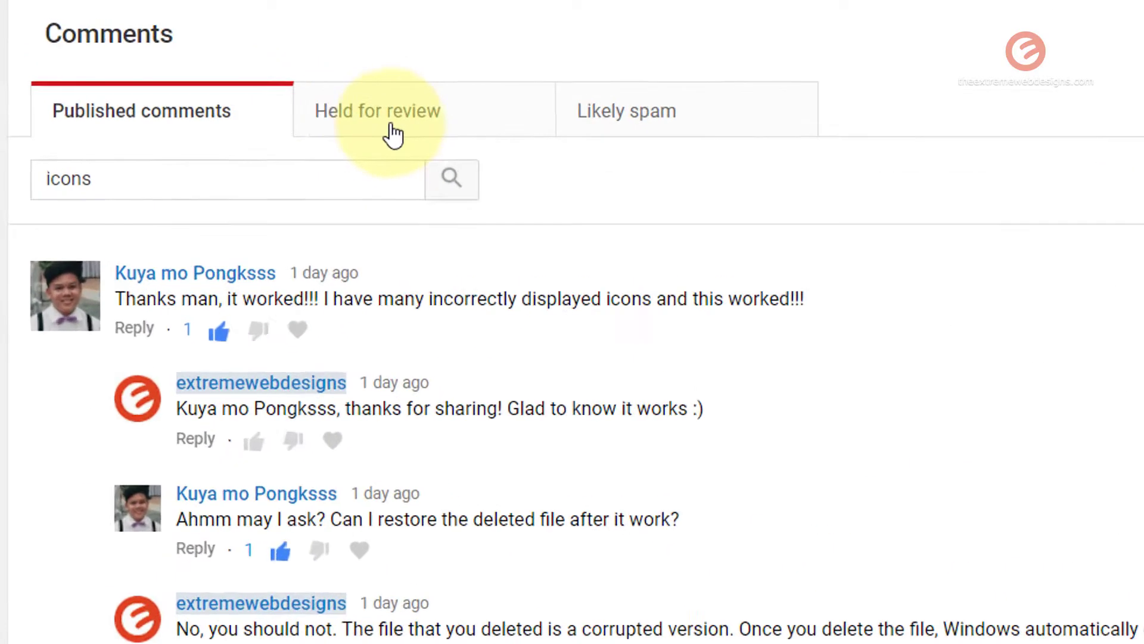
Check Held for review, then open the 40 Likely spam comments and select them all
click(447, 134)
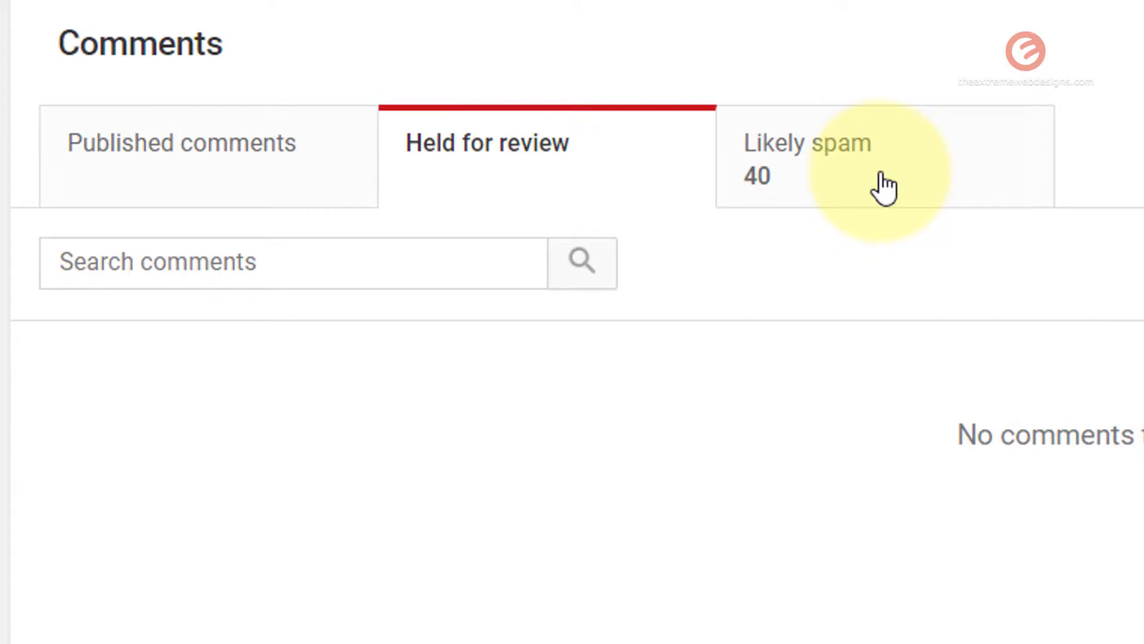
click(879, 179)
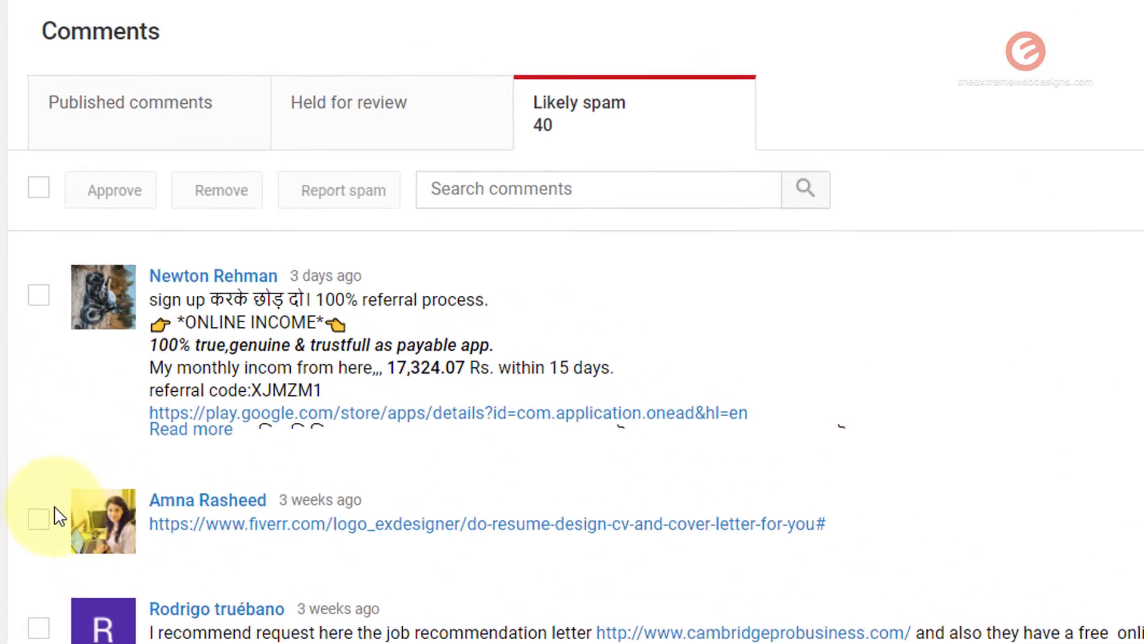
click(37, 569)
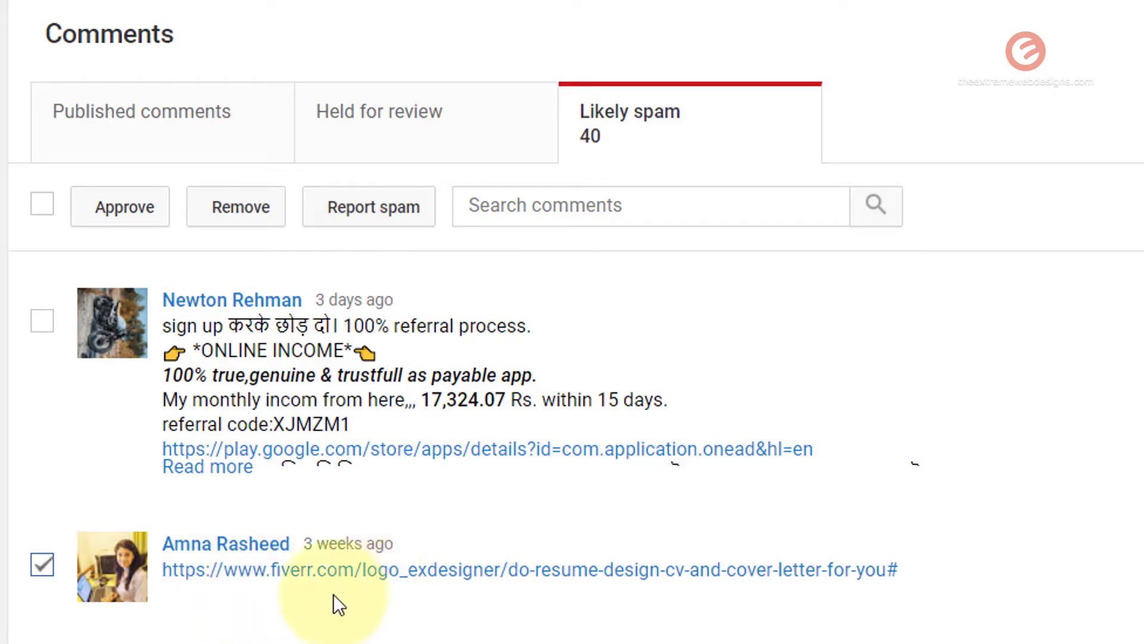
click(44, 217)
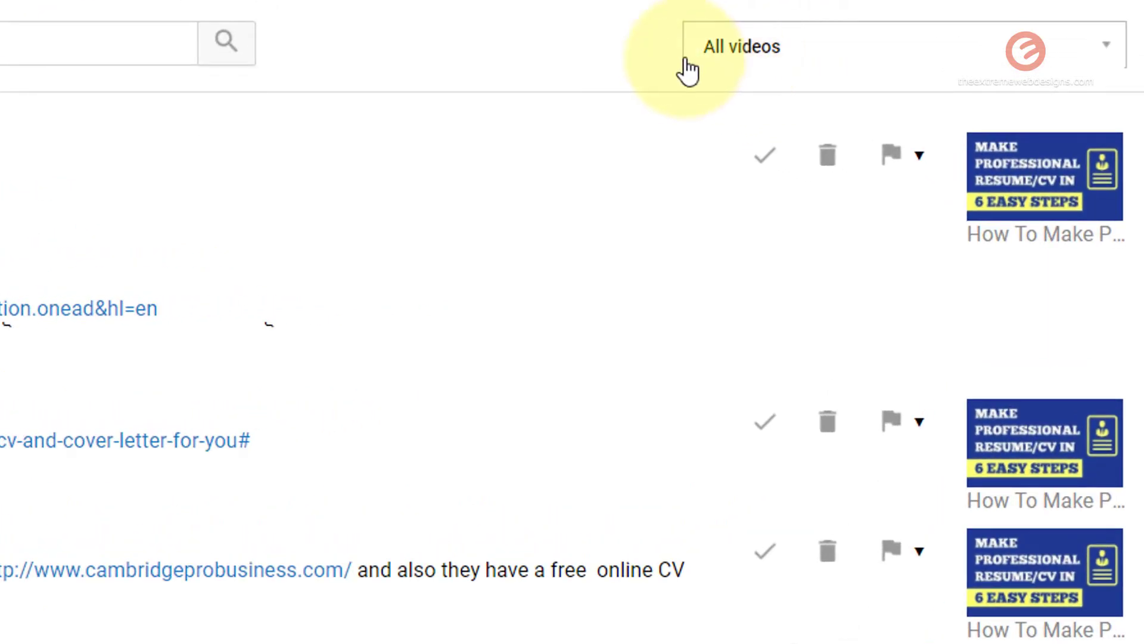
Filter the published comments to only the 'FIXED: Desktop Icons' video
click(793, 60)
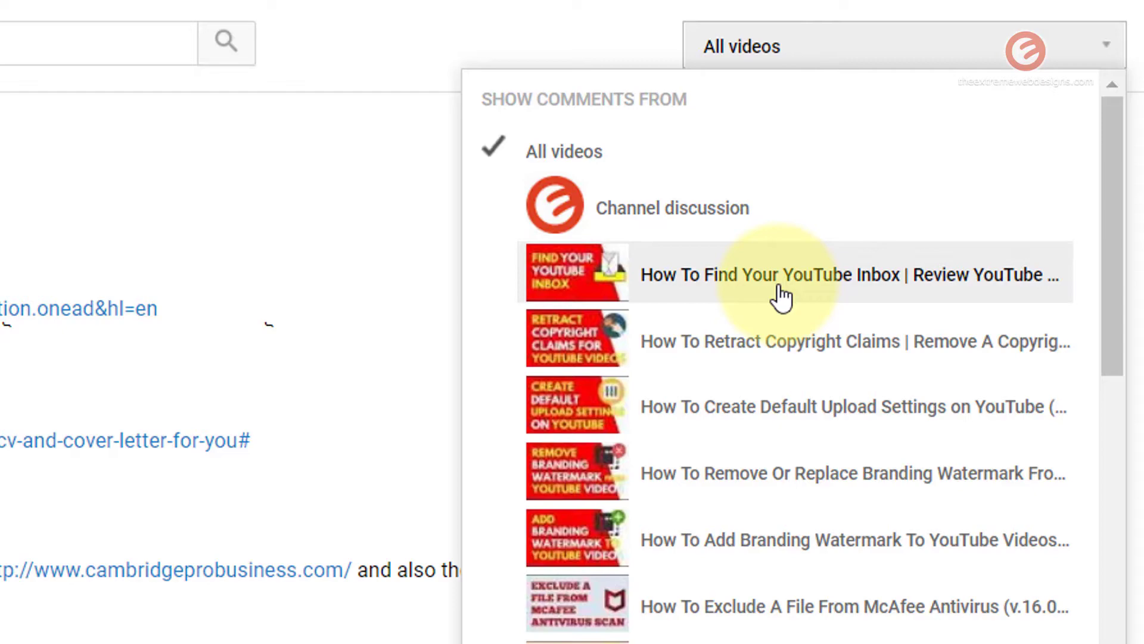
scroll(774, 376, down, 8)
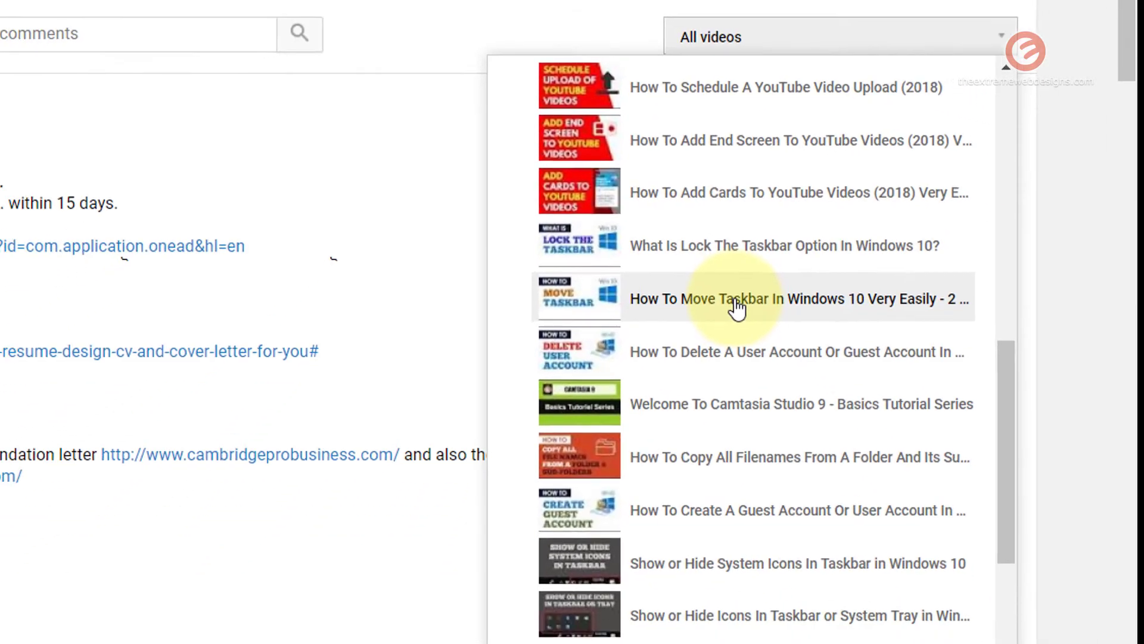
scroll(737, 307, down, 5)
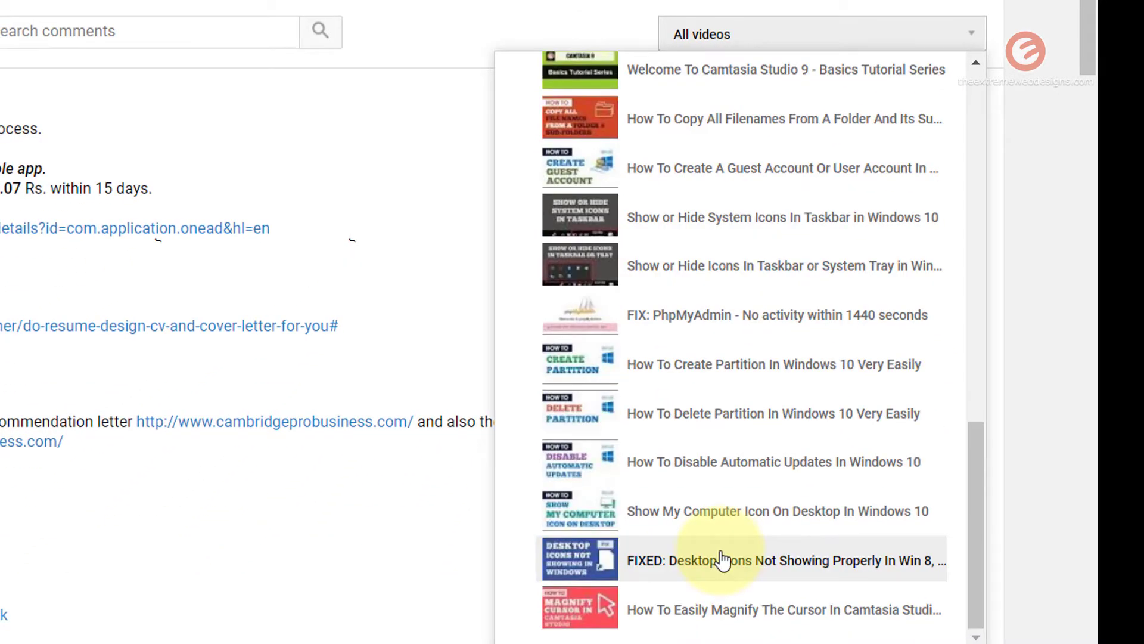
click(683, 572)
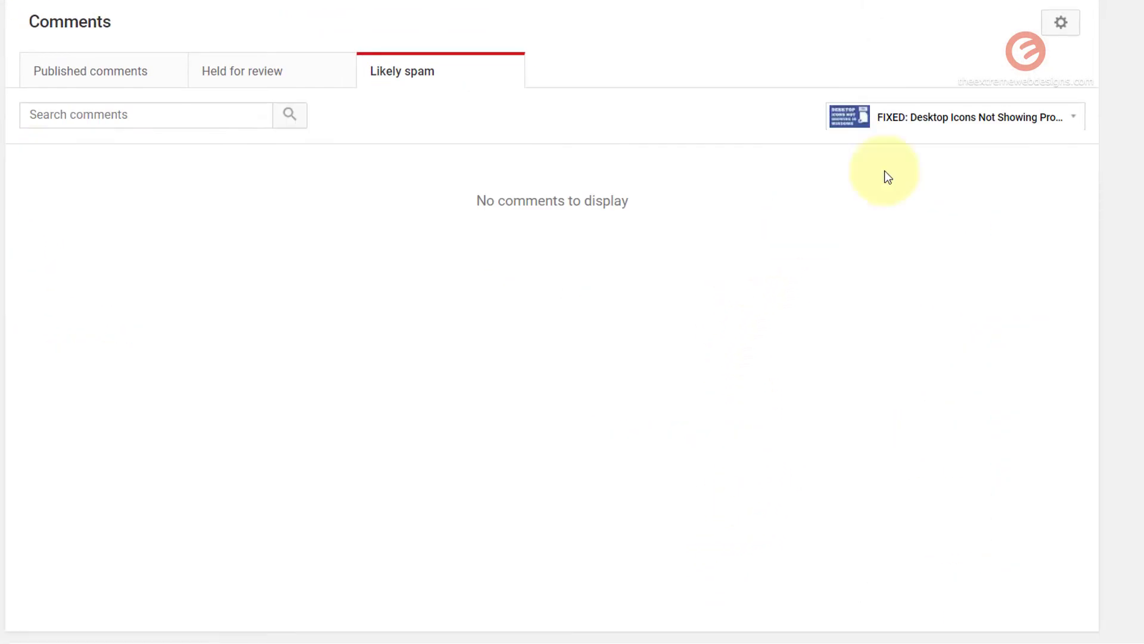
click(92, 76)
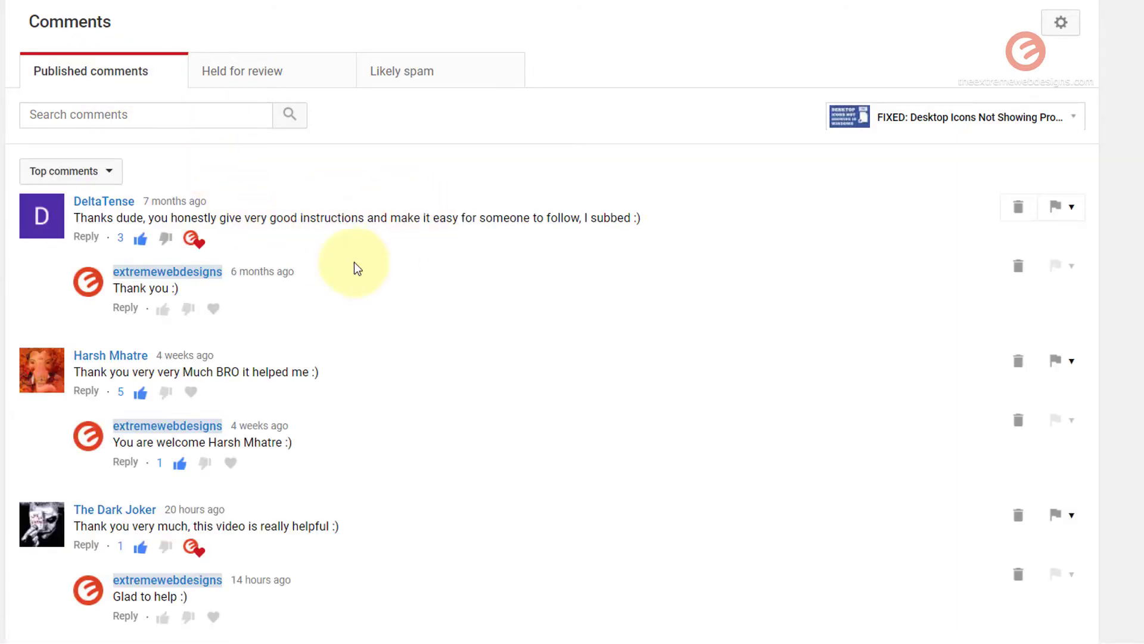
Browse that video's comments, then switch the video filter back to All videos
scroll(354, 262, down, 13)
scroll(282, 160, down, 12)
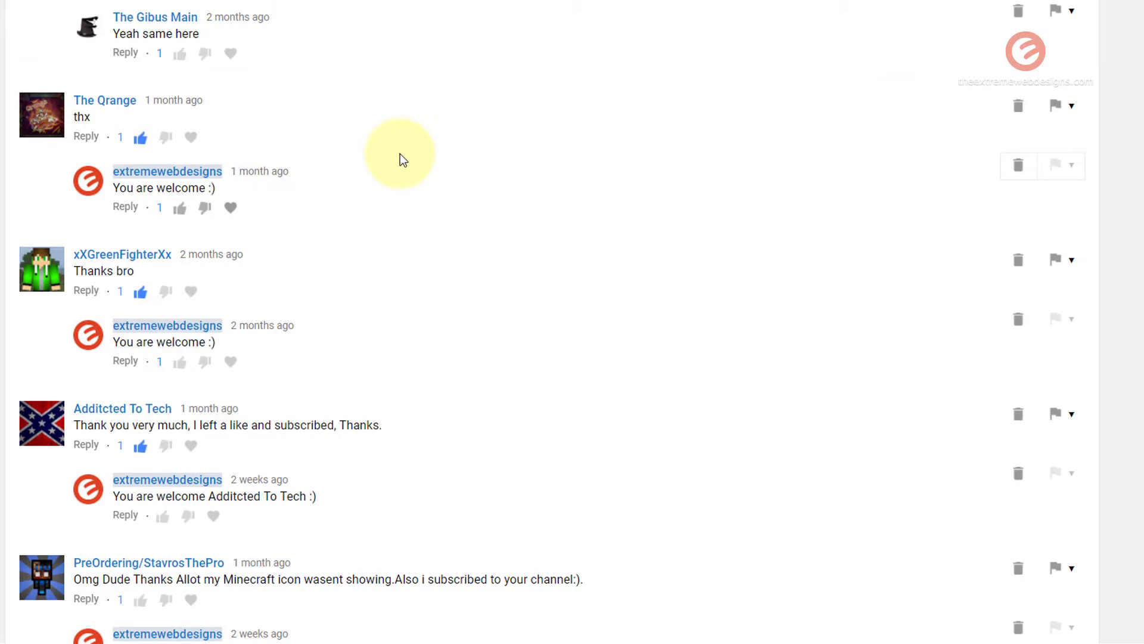
drag(1141, 304, 1139, 12)
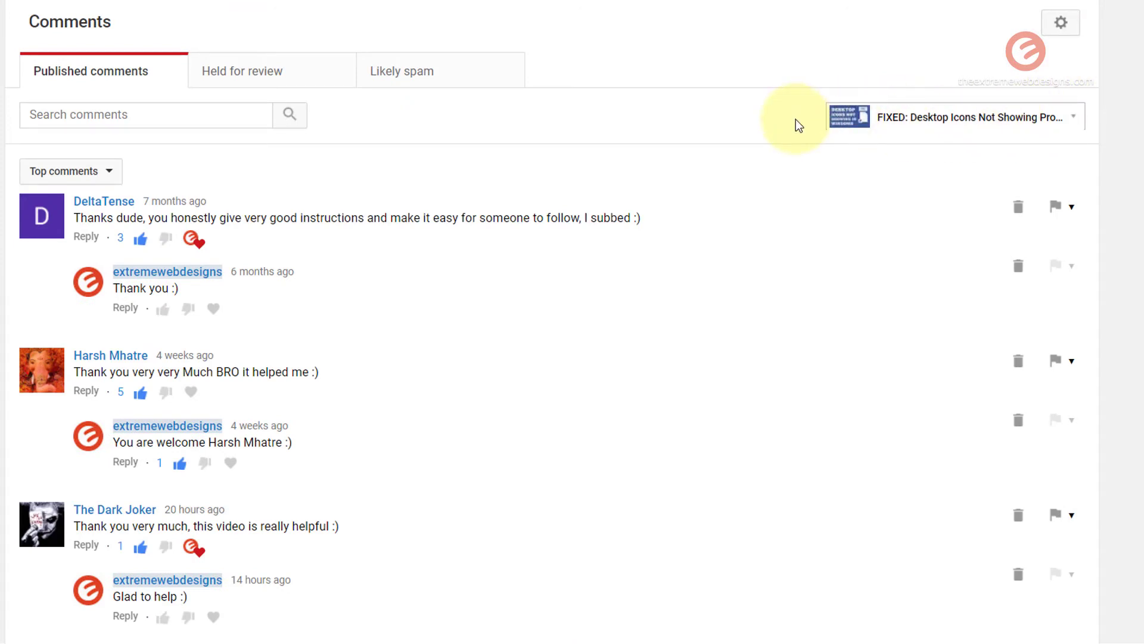
click(916, 127)
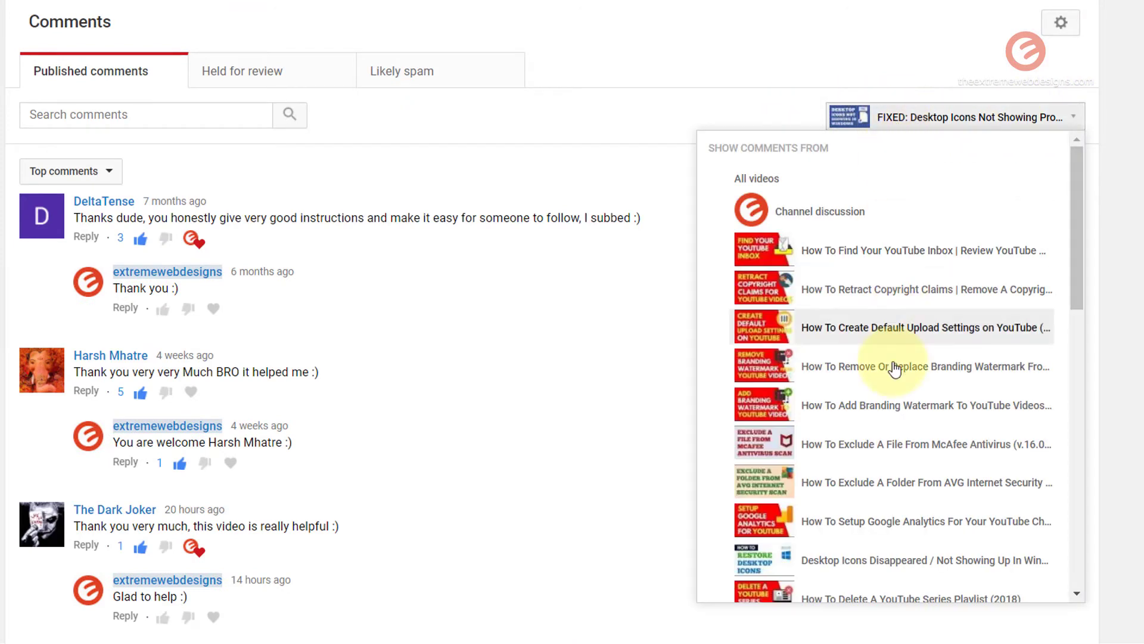
scroll(882, 449, down, 6)
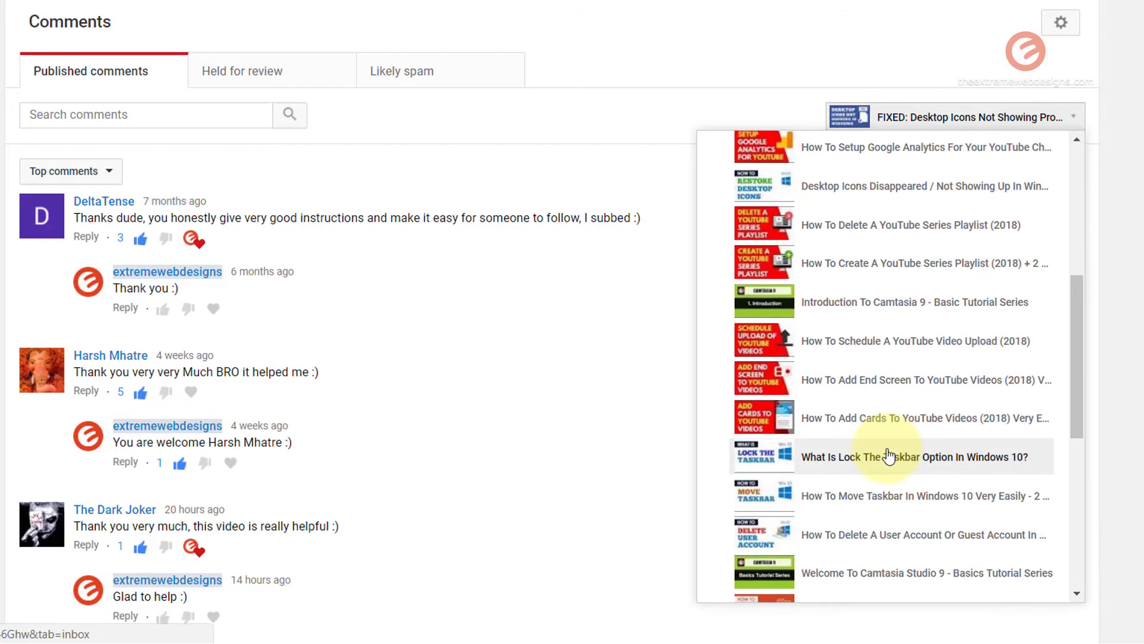
scroll(812, 455, up, 6)
click(775, 54)
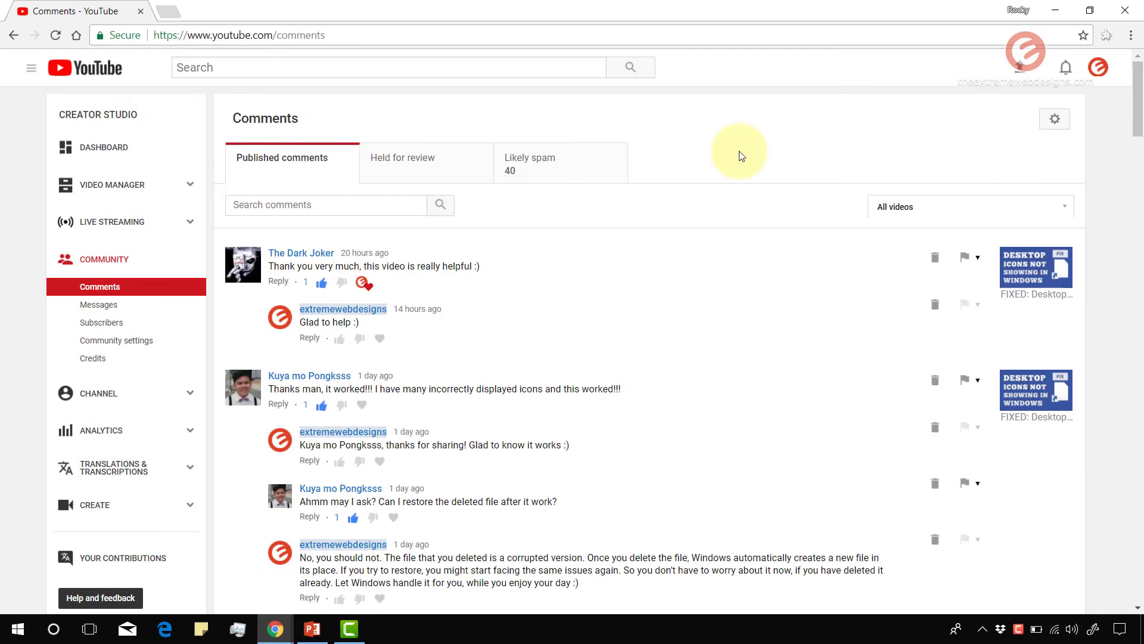